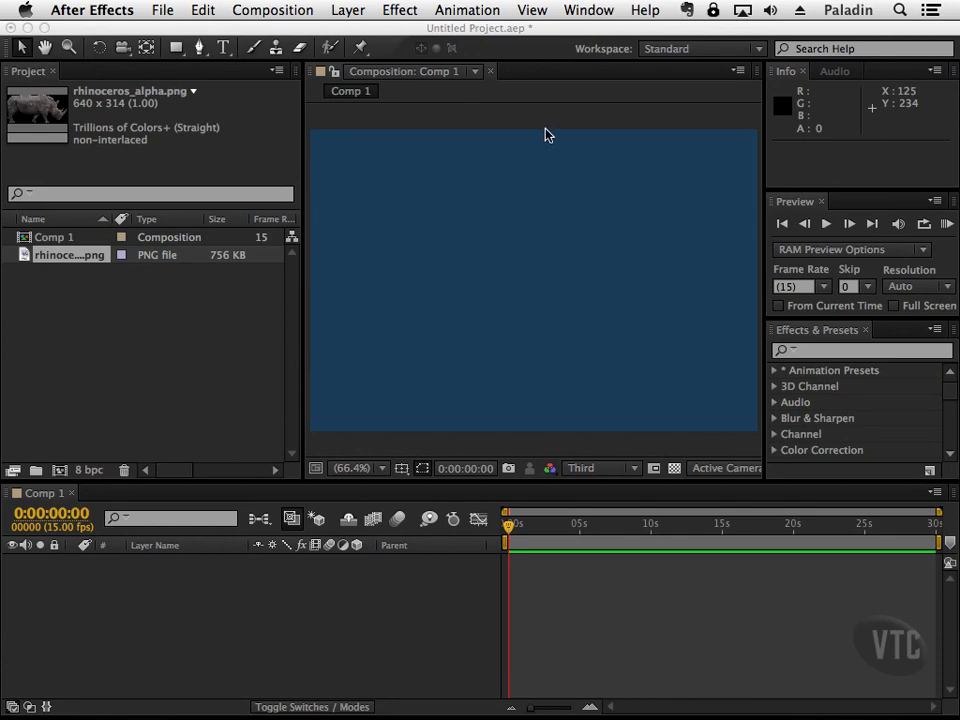
Add rhinoceros_alpha.png to the centre of Comp 1 and set the composition's preview resolution to Quarter.
left_click_drag(90, 258, 531, 283)
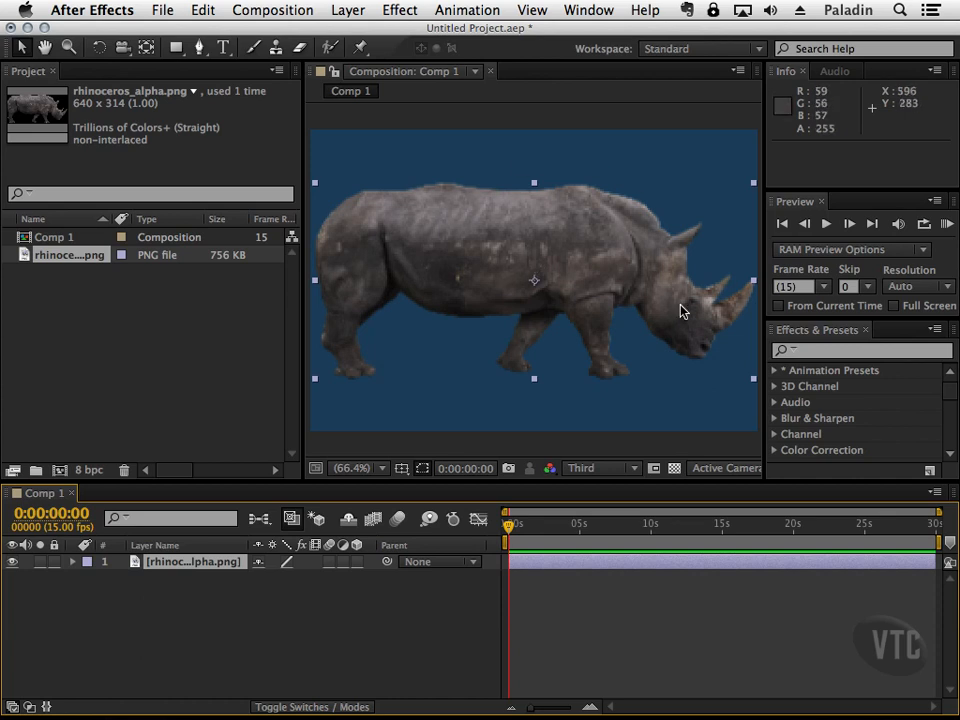
left_click(633, 471)
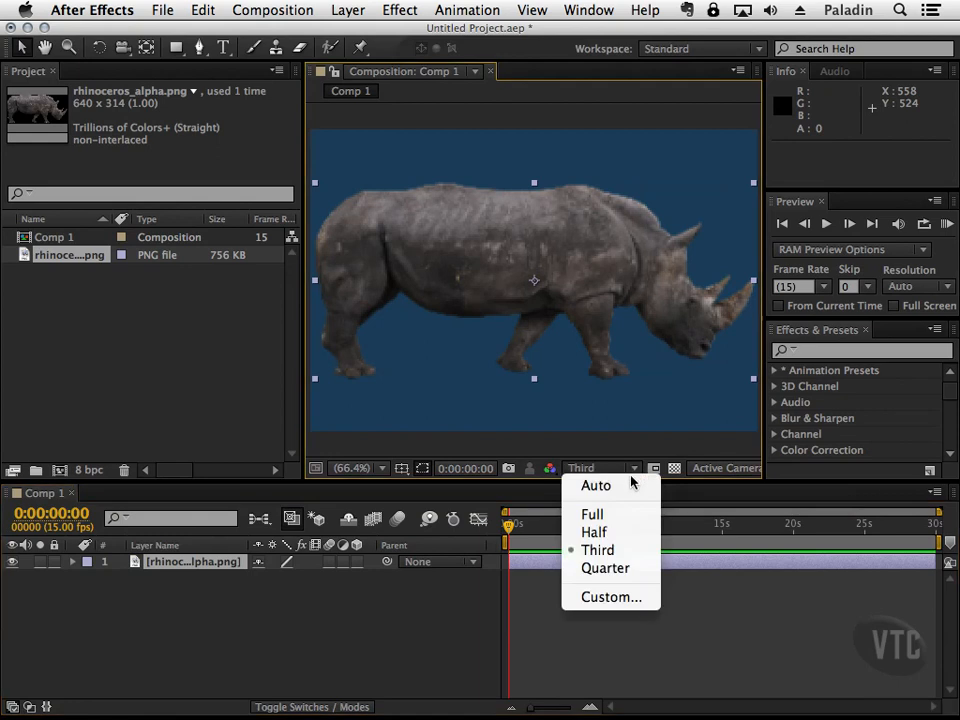
left_click(637, 568)
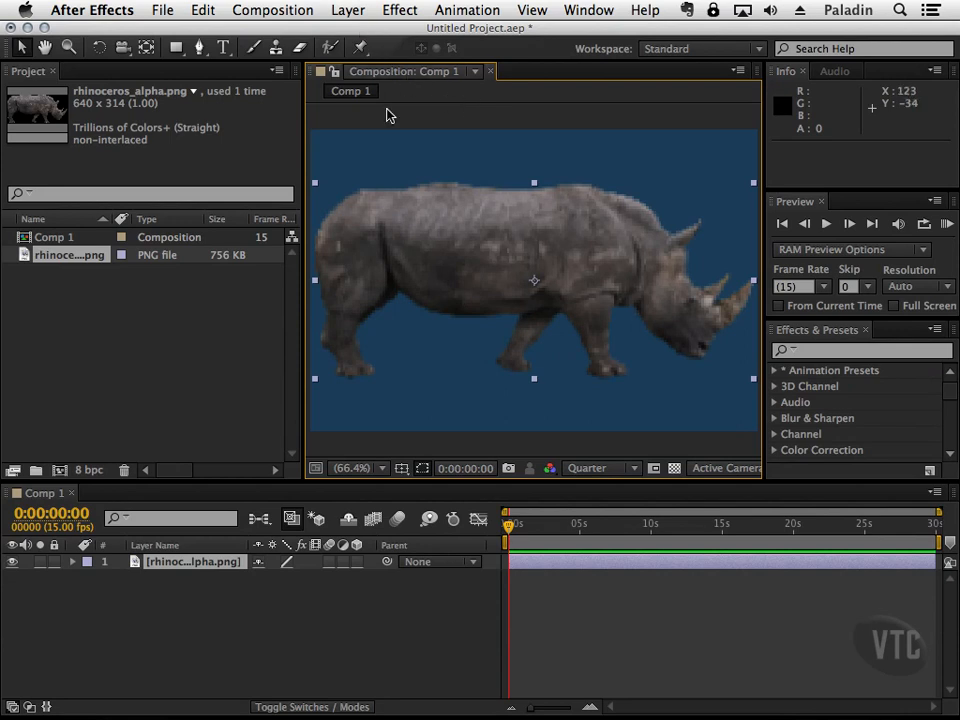
Check the renderer choice in Comp 1's advanced composition settings, keeping Ray-traced 3D.
left_click(290, 10)
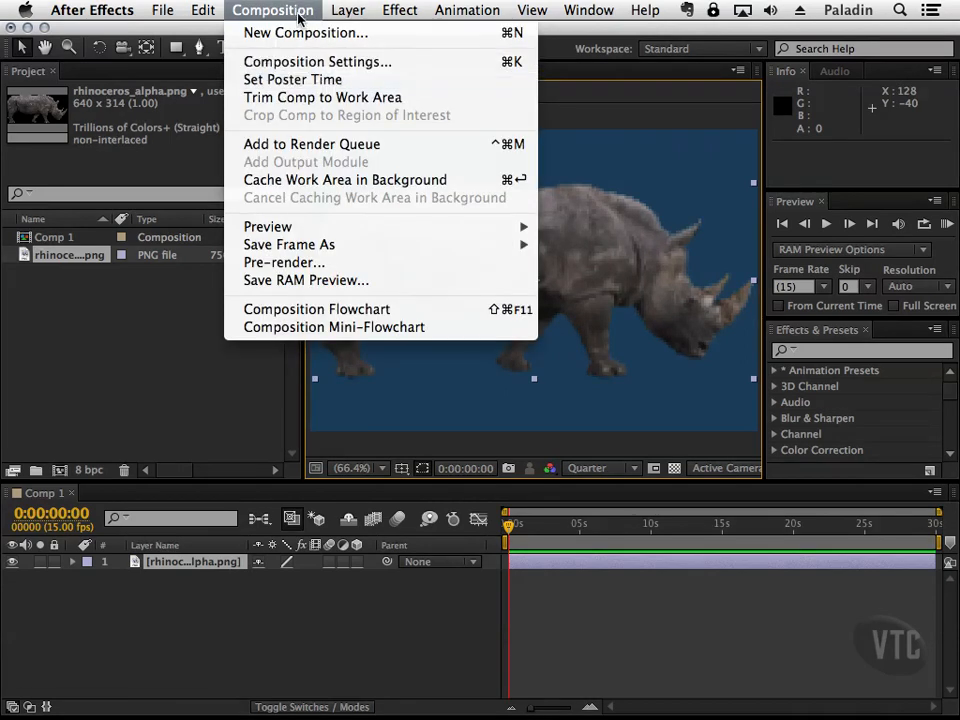
left_click(298, 62)
left_click_drag(396, 179, 372, 111)
left_click(331, 171)
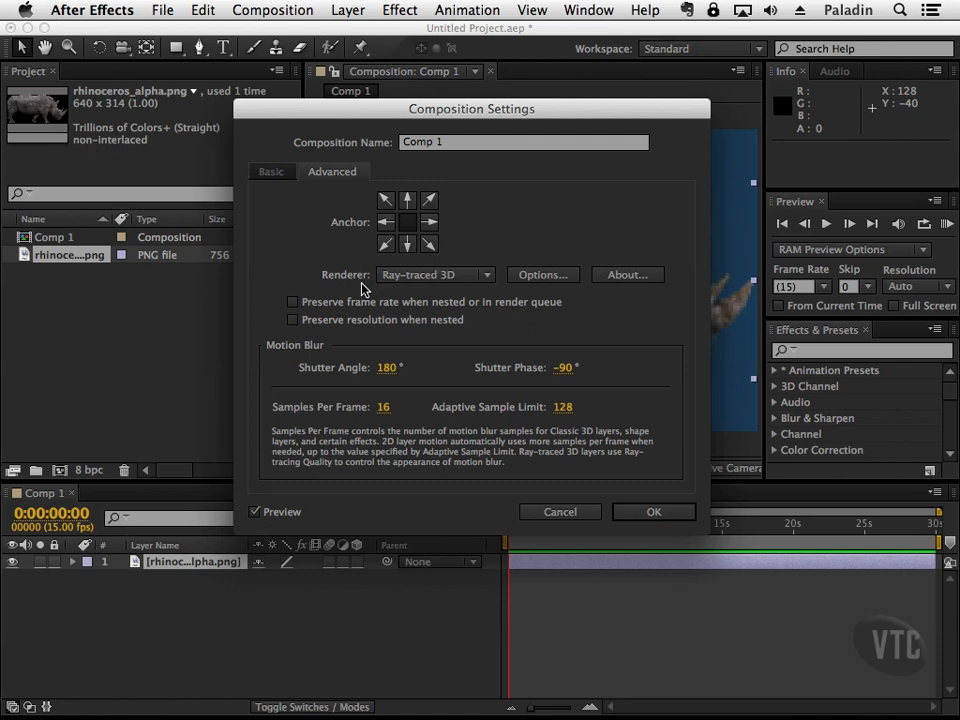
left_click(486, 278)
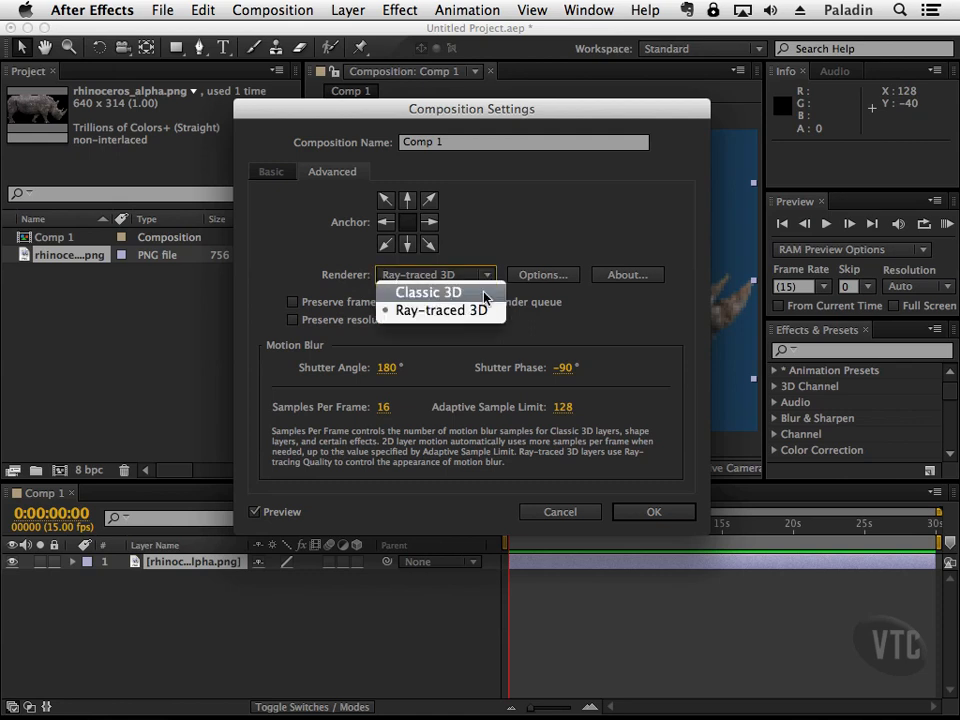
left_click(474, 270)
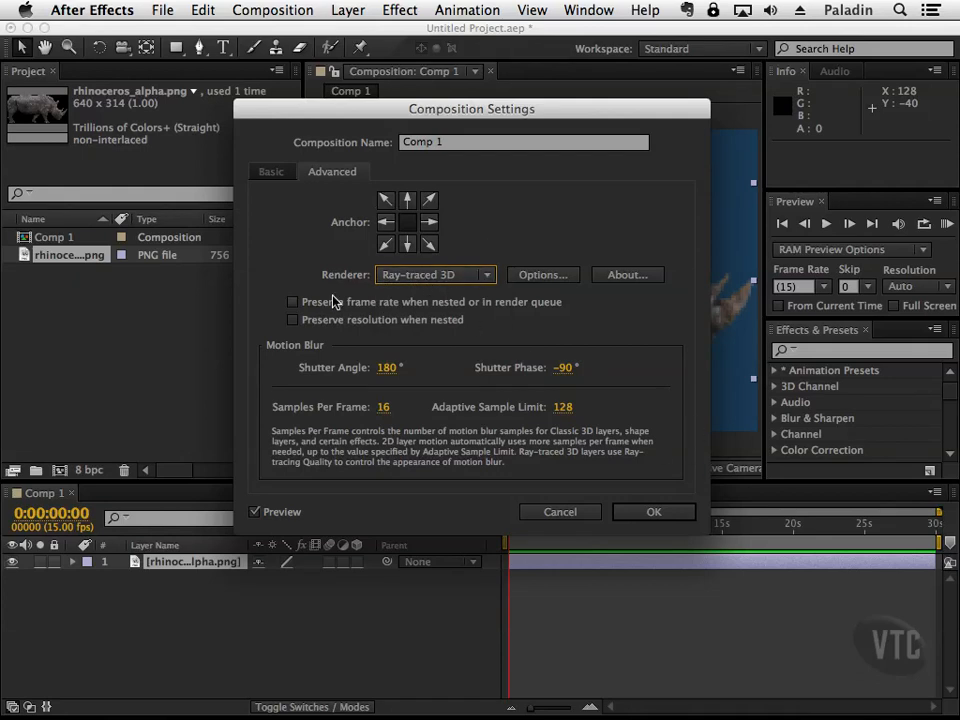
left_click(636, 515)
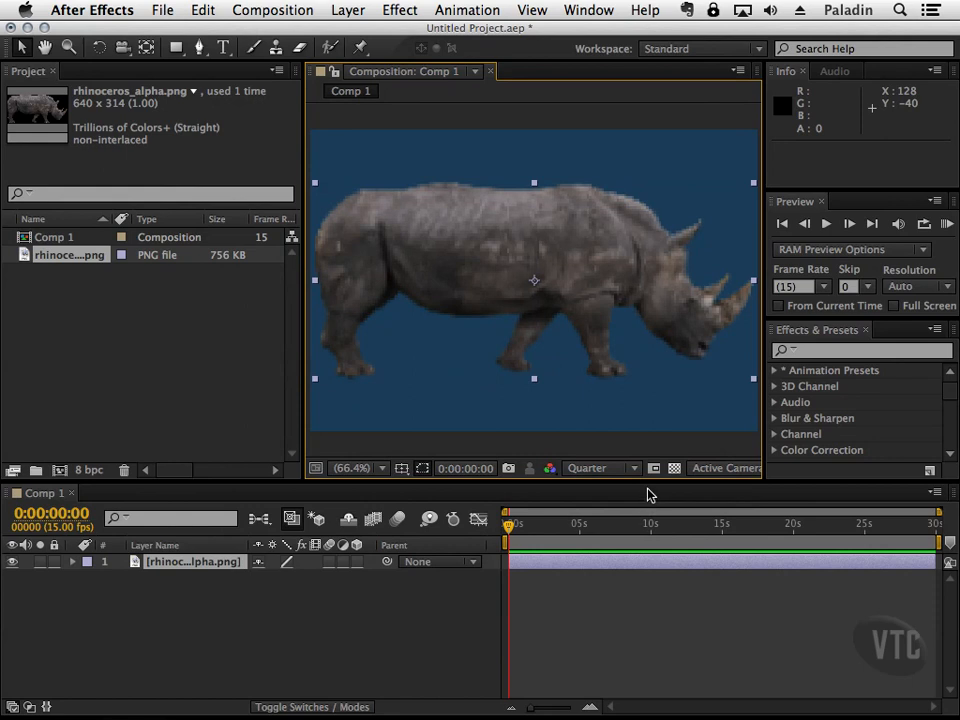
Inspect the rhinoceros layer's transform properties and collapse the layer again.
left_click(73, 562)
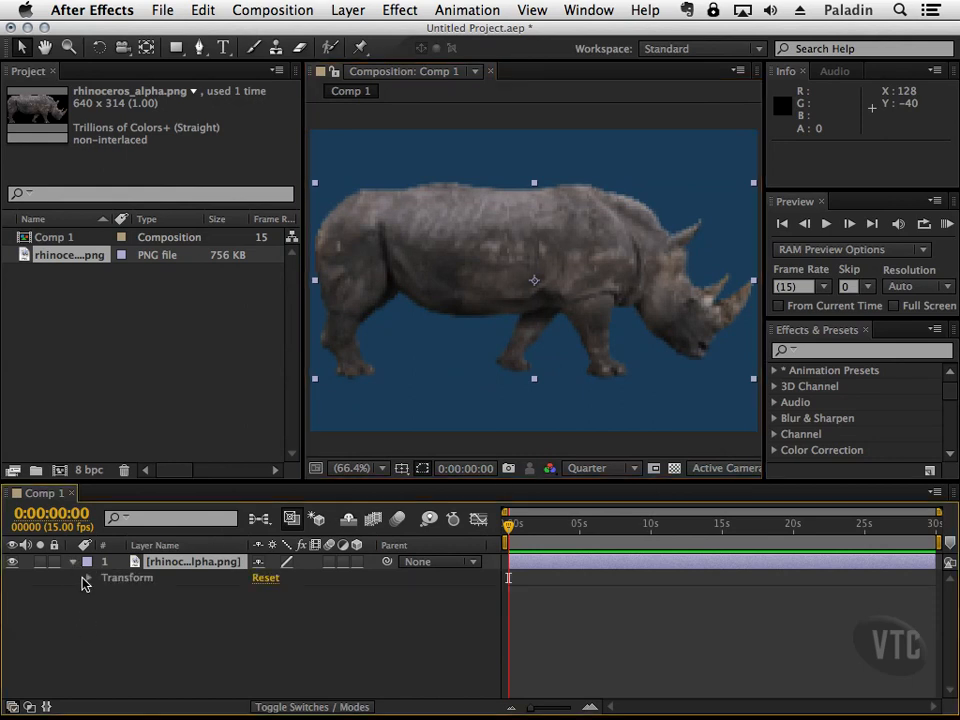
left_click(87, 578)
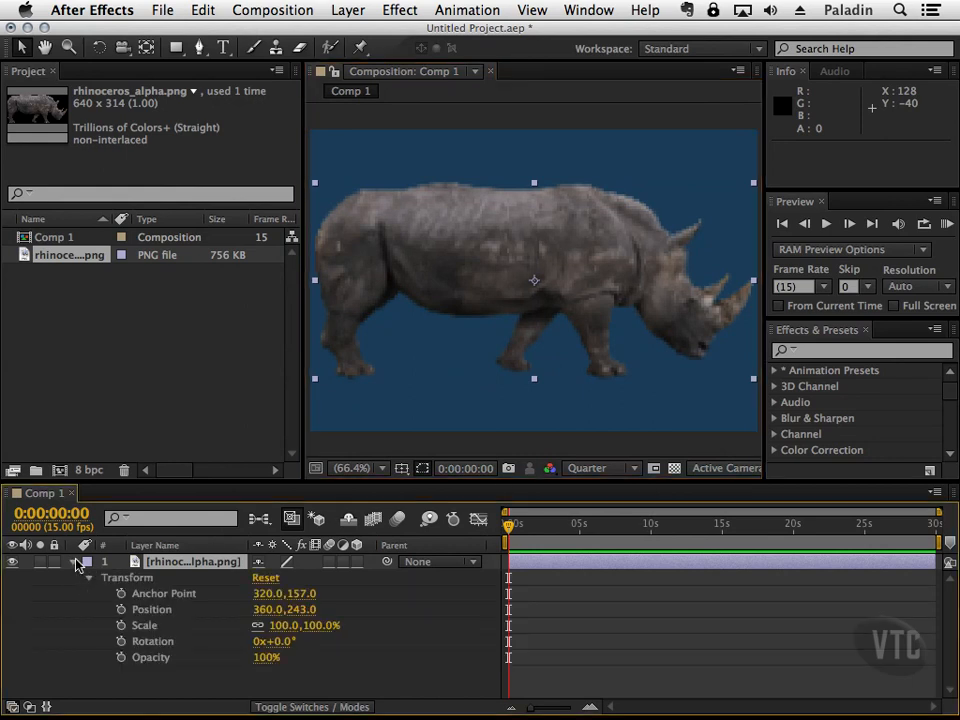
left_click(76, 563)
left_click(77, 562)
left_click(76, 564)
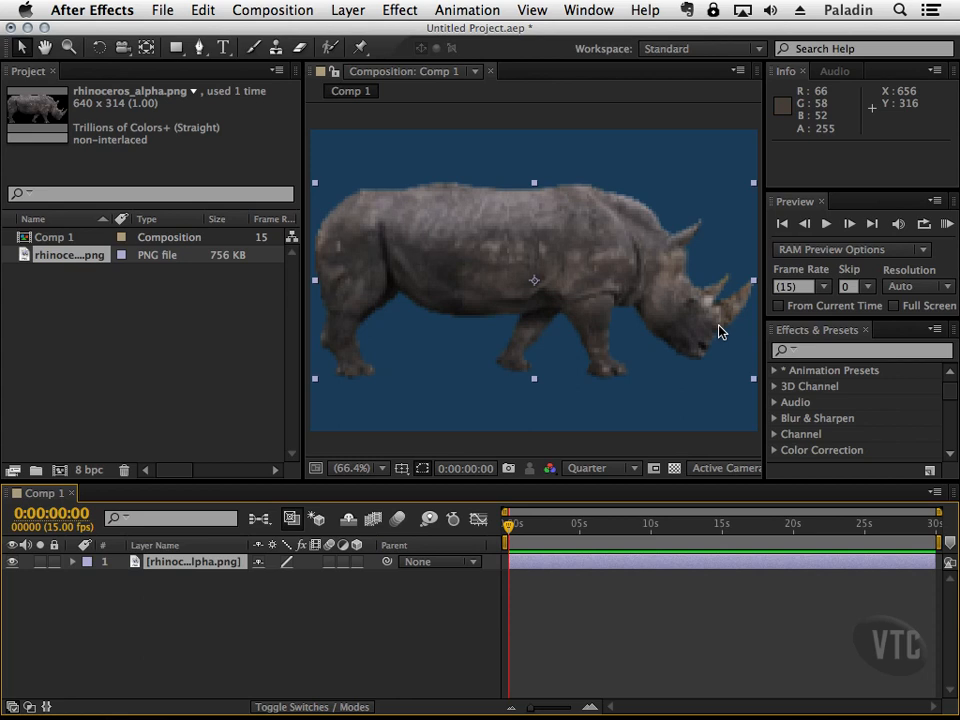
Show the composition in Custom View 1 and turn the rhinoceros layer into a 3D layer.
left_click(748, 470)
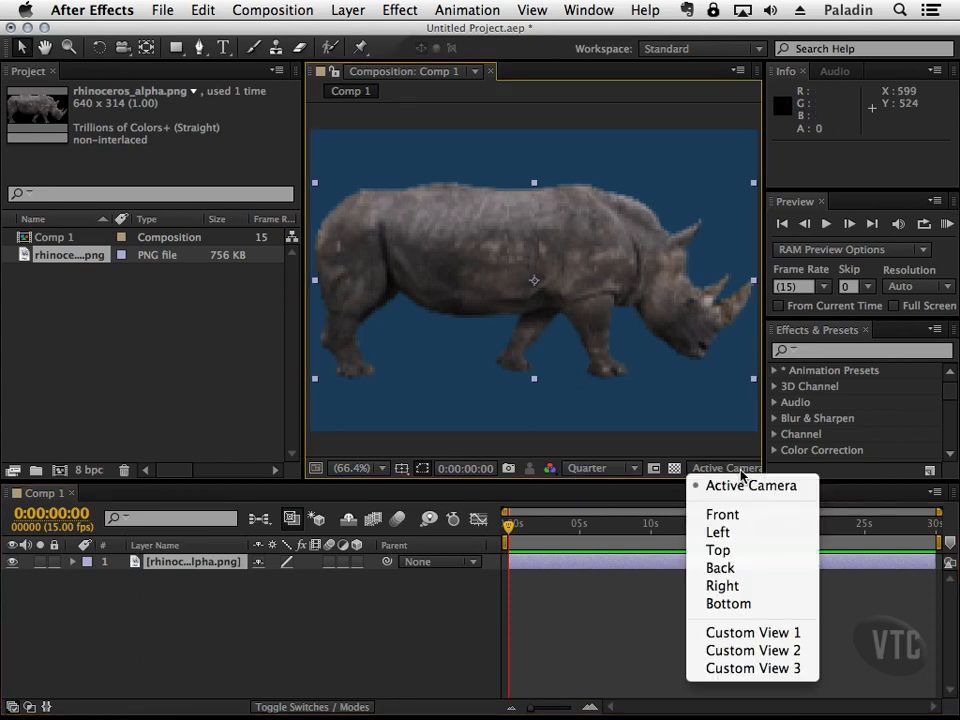
left_click(731, 638)
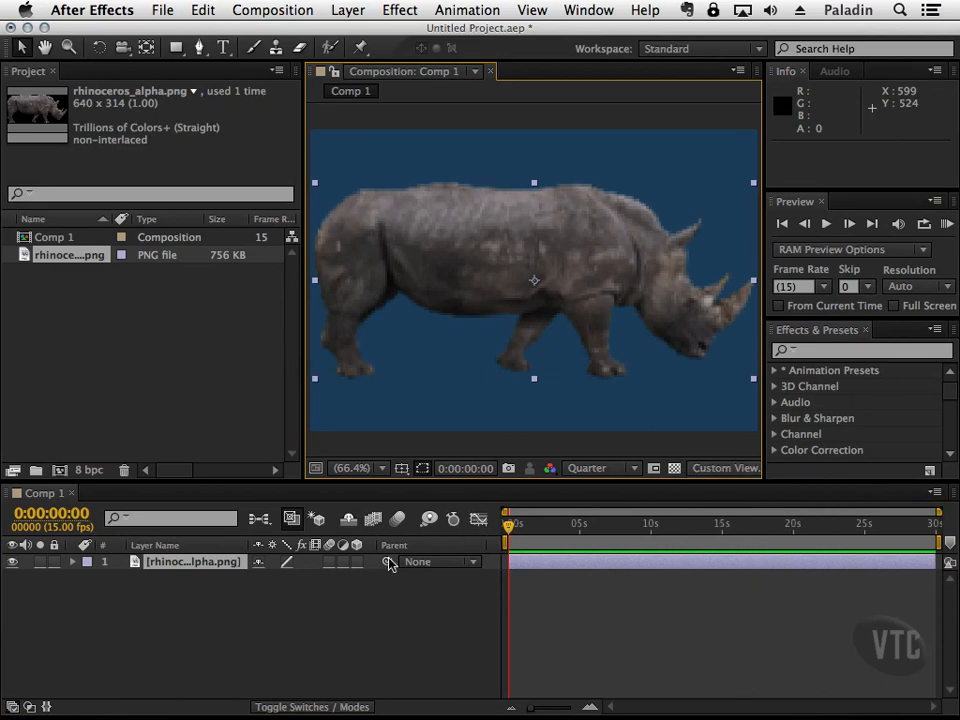
left_click(357, 562)
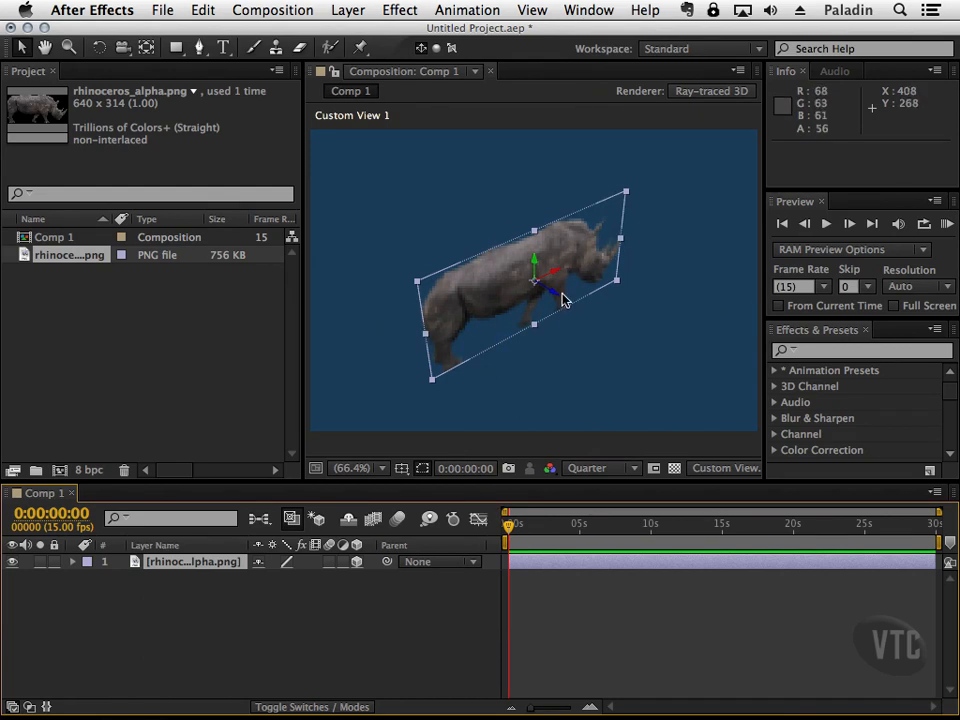
Set the rhinoceros layer's Curvature to 100% in its geometry options.
left_click(122, 48)
left_click_drag(124, 57, 161, 109)
left_click_drag(510, 252, 473, 137)
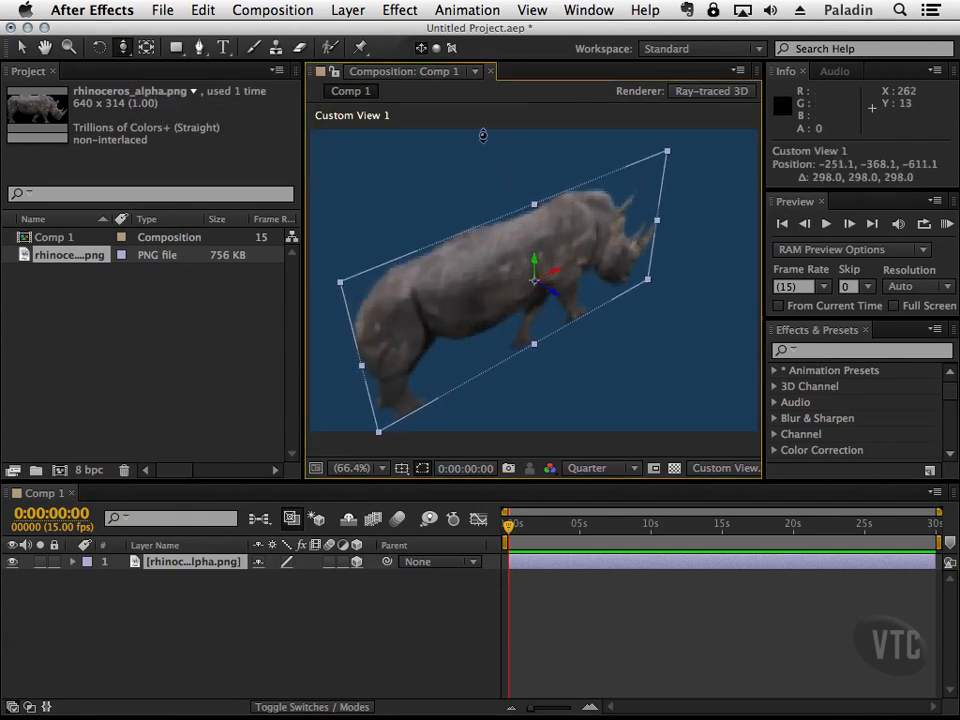
left_click(22, 47)
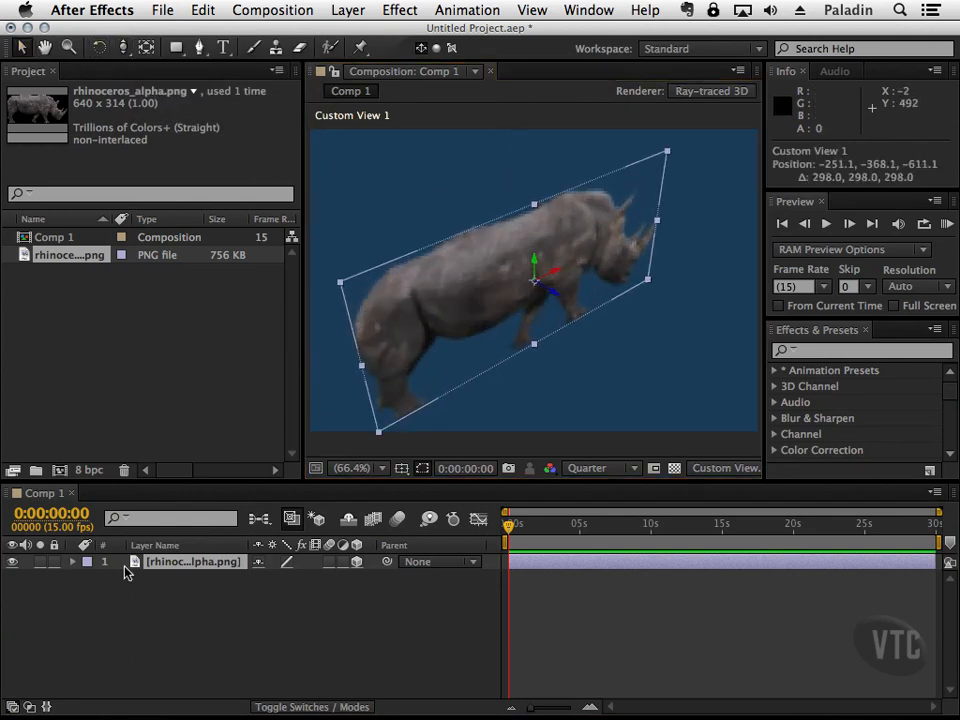
left_click(72, 562)
left_click(89, 578)
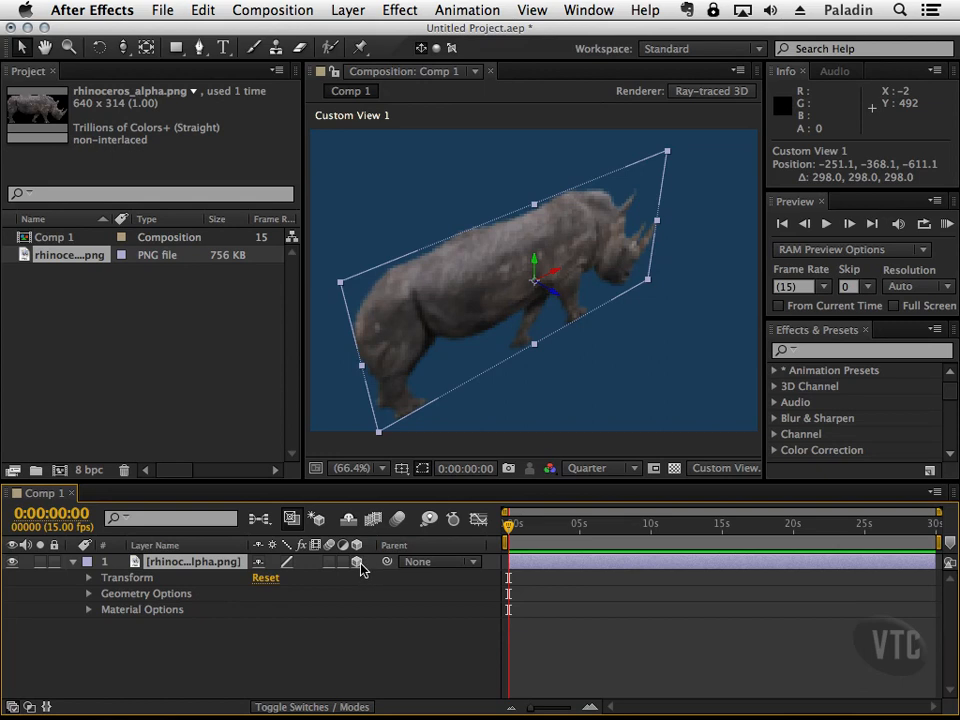
left_click(89, 593)
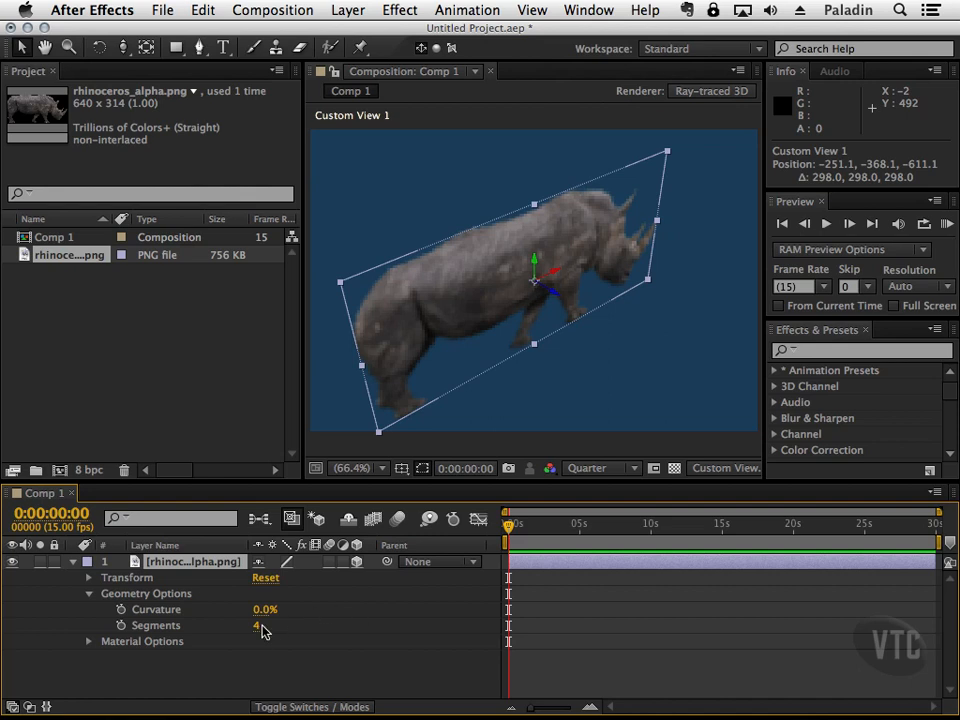
left_click_drag(264, 610, 386, 610)
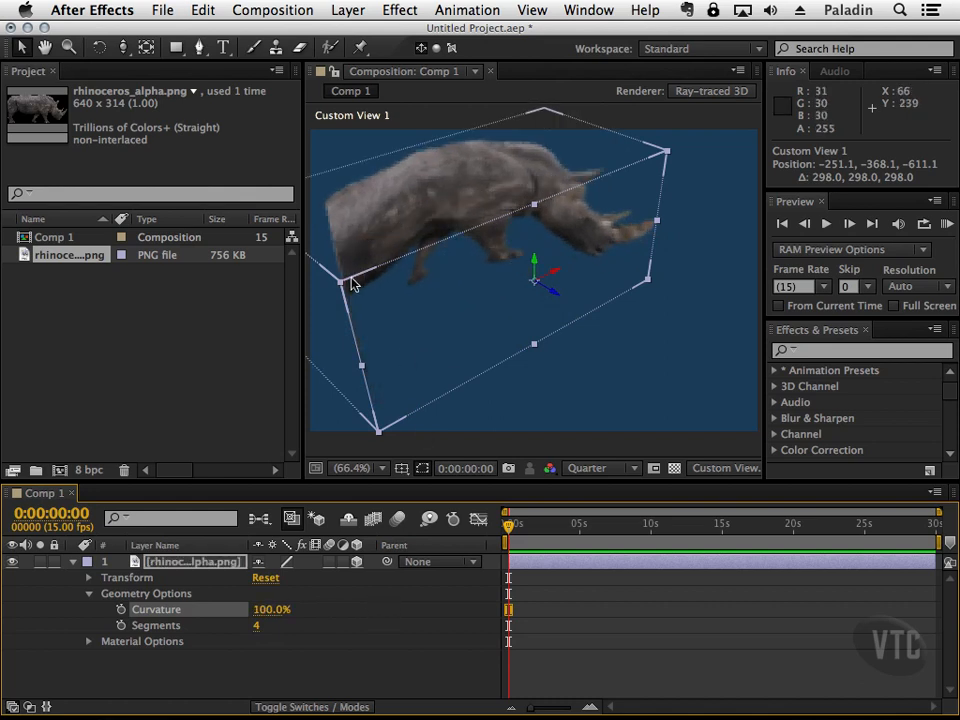
Move the curved rhinoceros layer down along its Y axis to a Y position of about 336.
left_click_drag(127, 52, 205, 66)
left_click_drag(593, 358, 507, 339)
left_click(21, 46)
left_click_drag(534, 265, 522, 322)
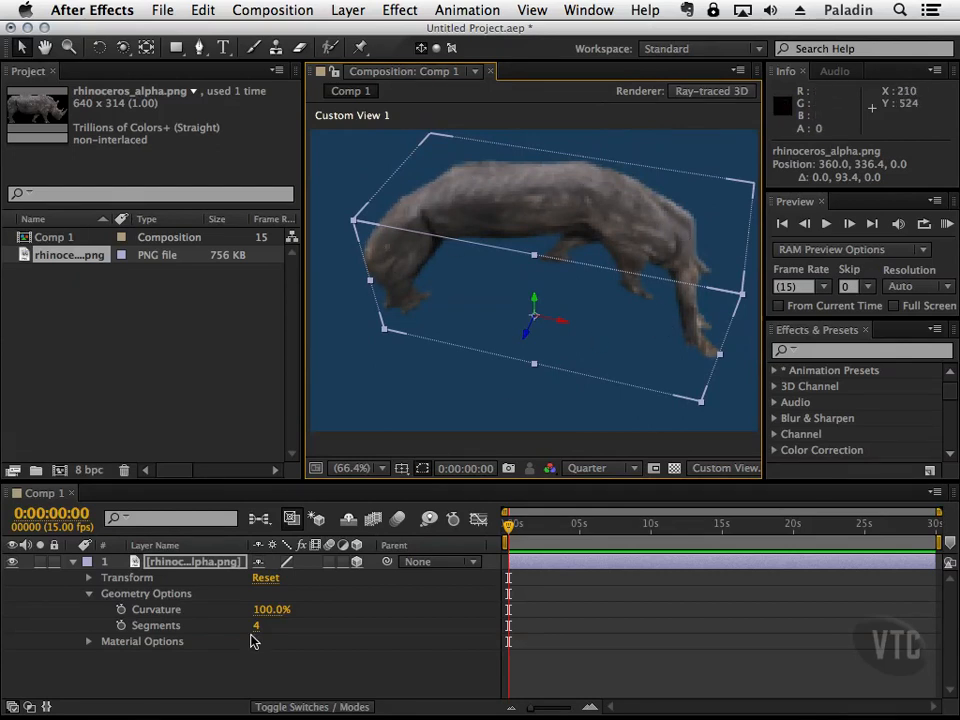
Preview the curved rhinoceros at Half resolution and restore the Quarter resolution.
left_click(634, 468)
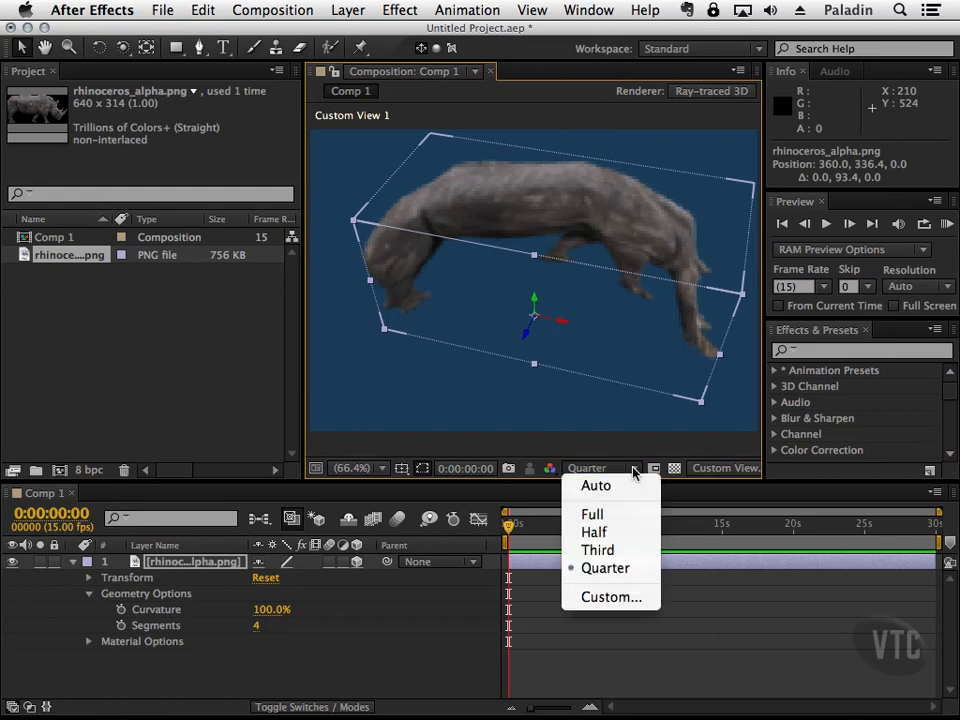
left_click(628, 534)
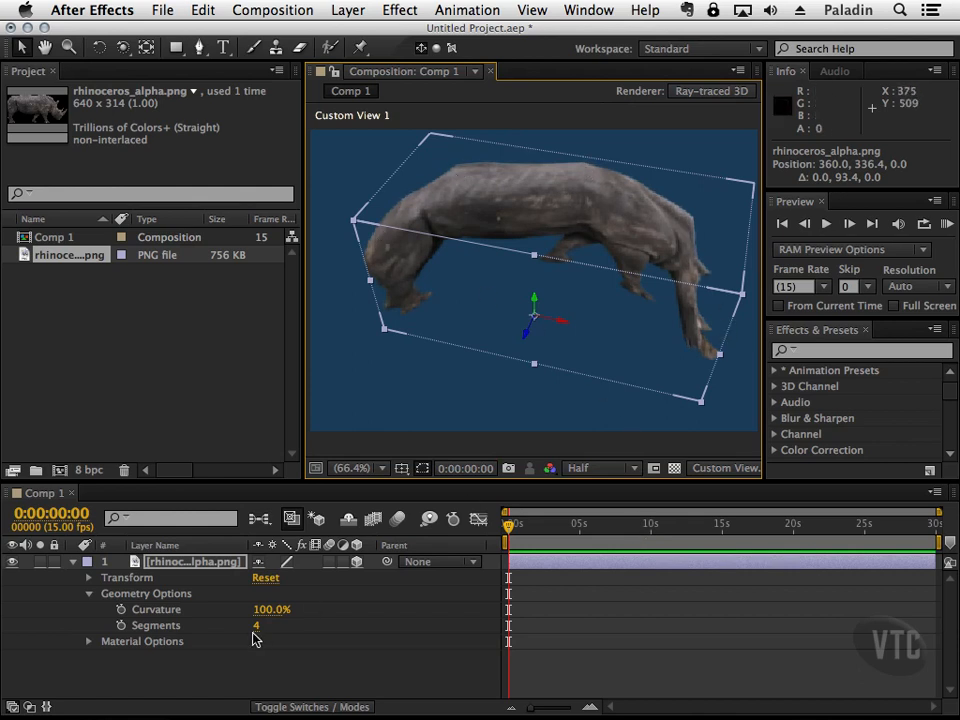
left_click(630, 468)
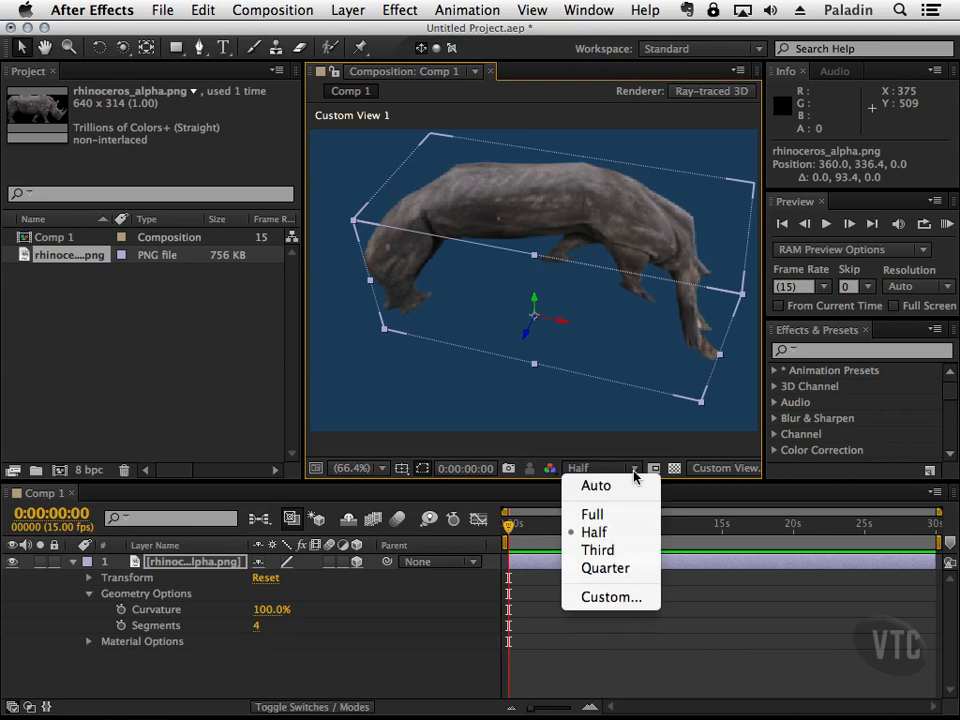
left_click(617, 568)
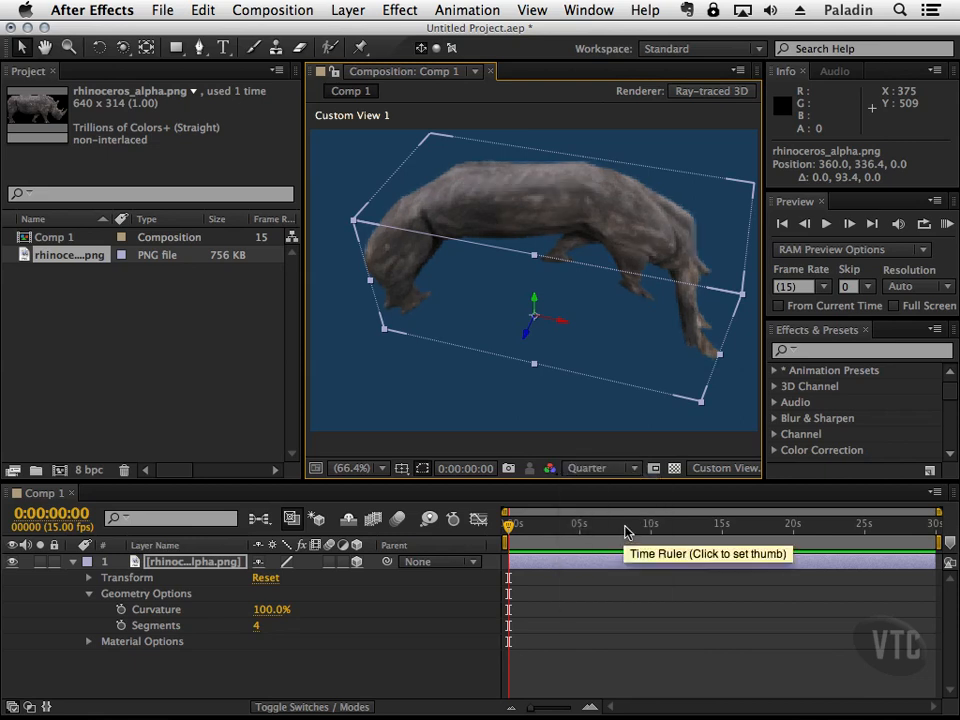
Try 101 segments for the rhinoceros layer's geometry, and settle on 23 segments with 87% curvature.
left_click_drag(256, 625, 268, 625)
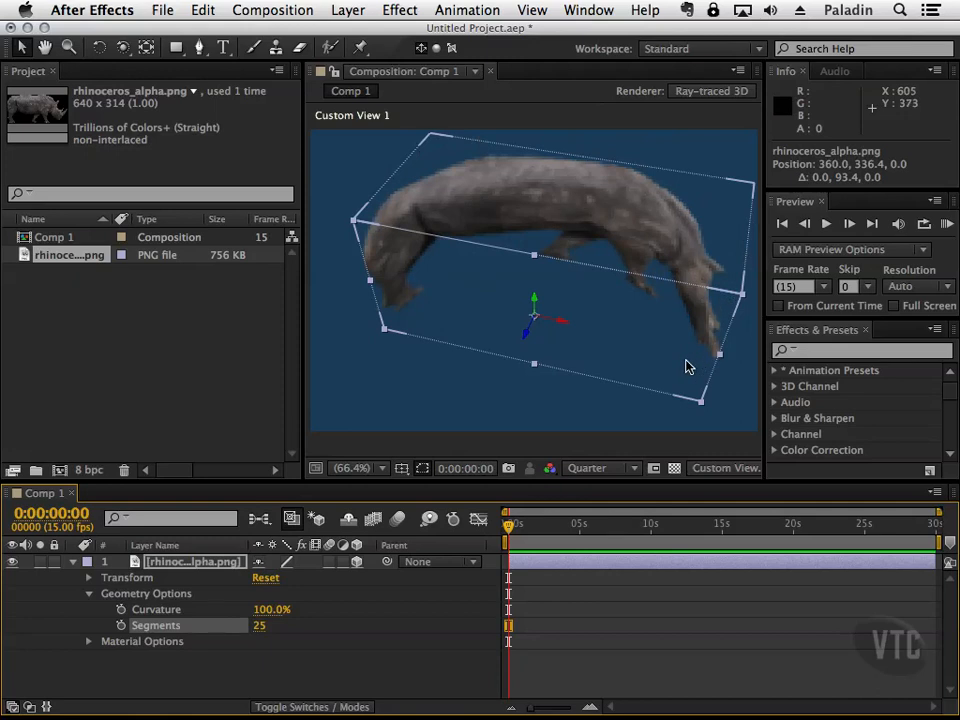
left_click_drag(259, 625, 267, 624)
left_click_drag(264, 626, 306, 640)
left_click_drag(265, 630, 263, 632)
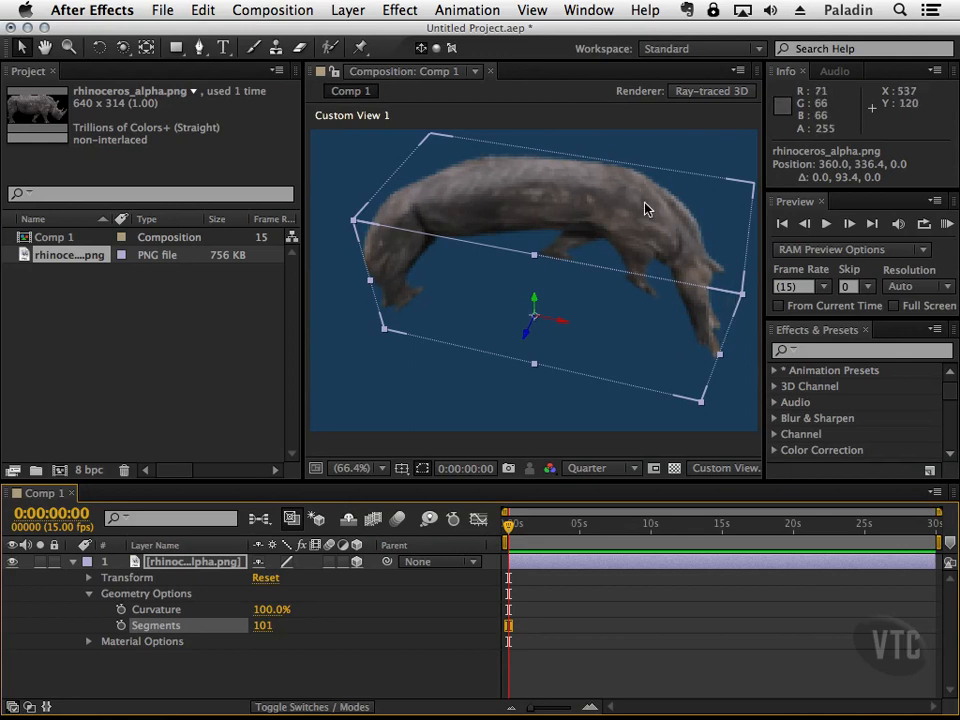
left_click_drag(265, 627, 187, 627)
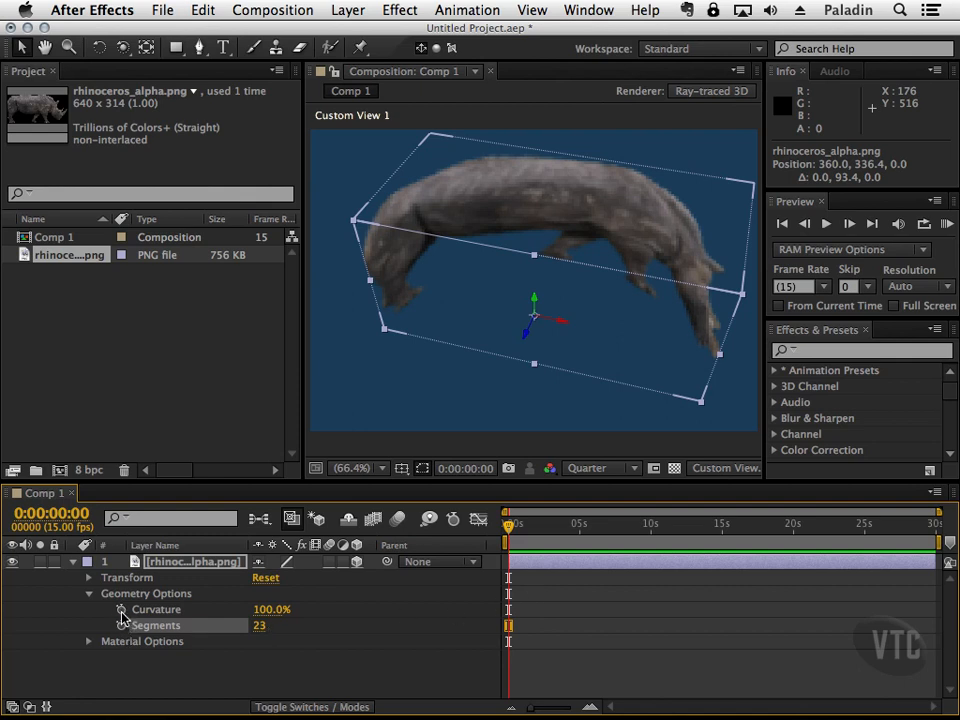
left_click_drag(277, 617, 314, 607)
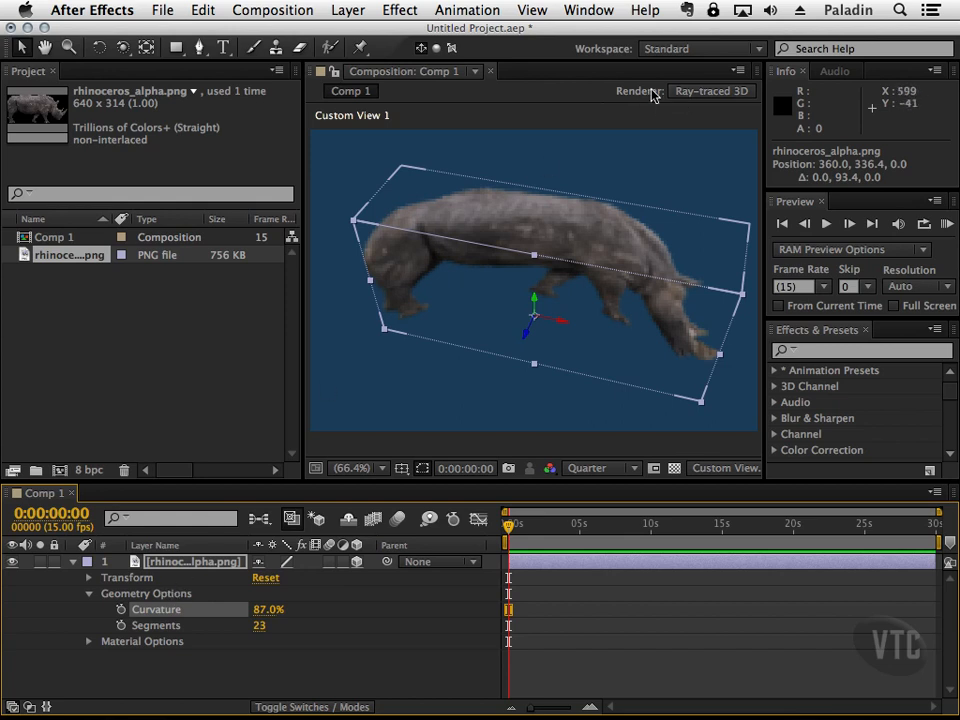
Examine the renderer options from the composition view's renderer setting and leave without changing them.
left_click(718, 93)
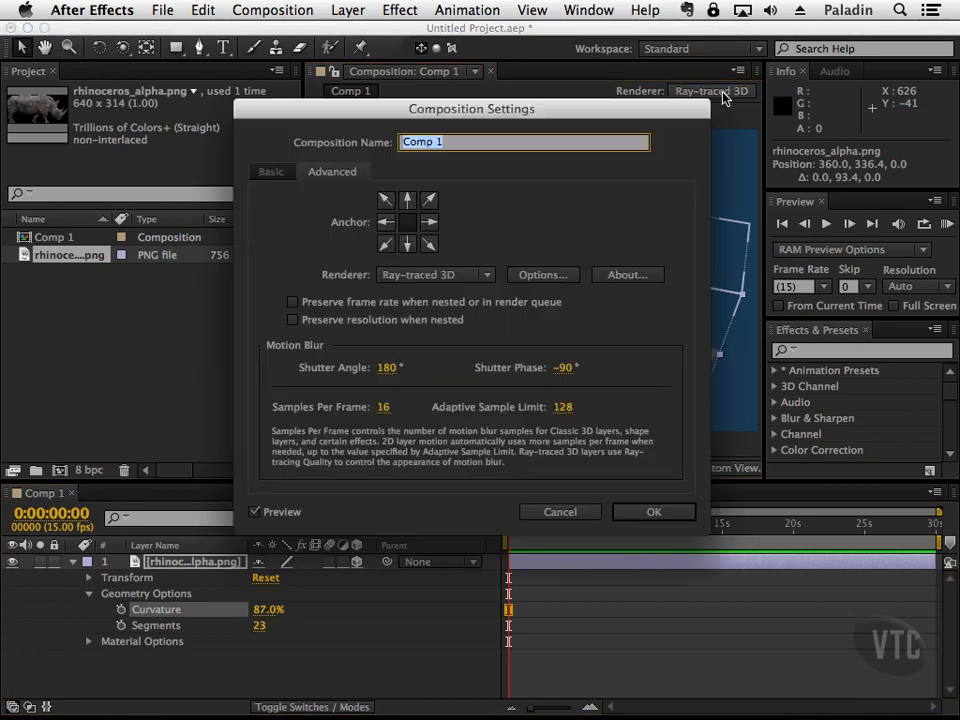
left_click(487, 274)
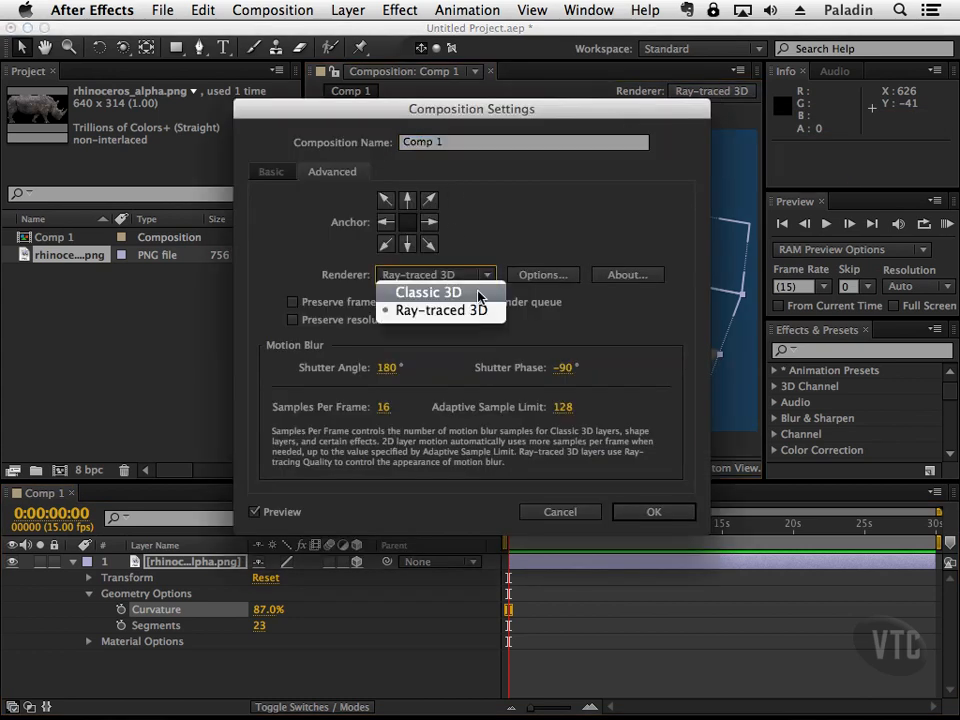
left_click(472, 310)
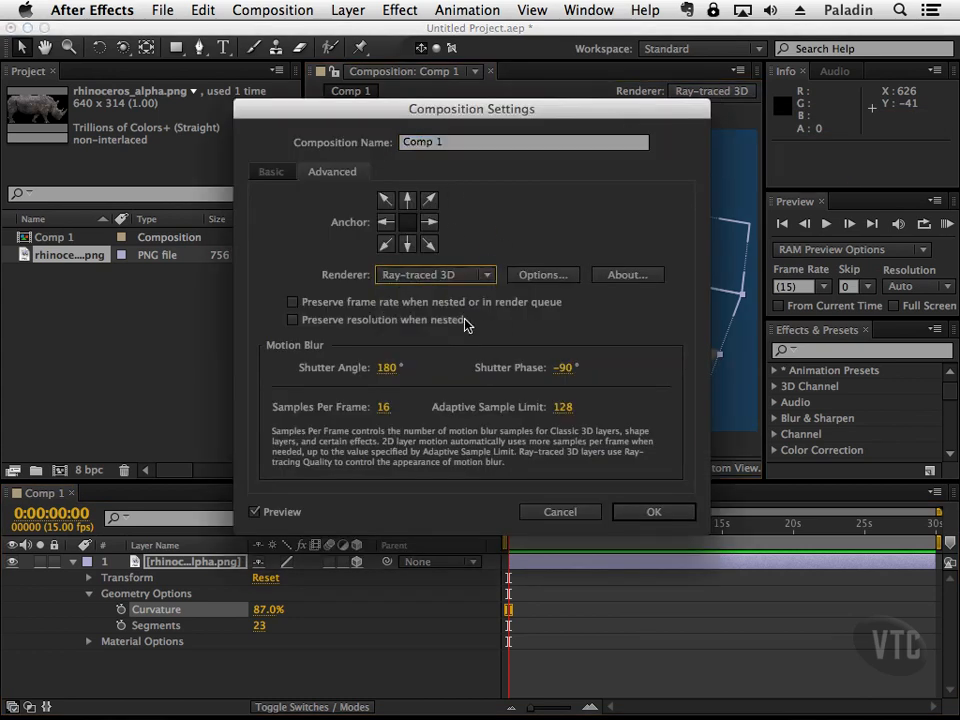
left_click(566, 512)
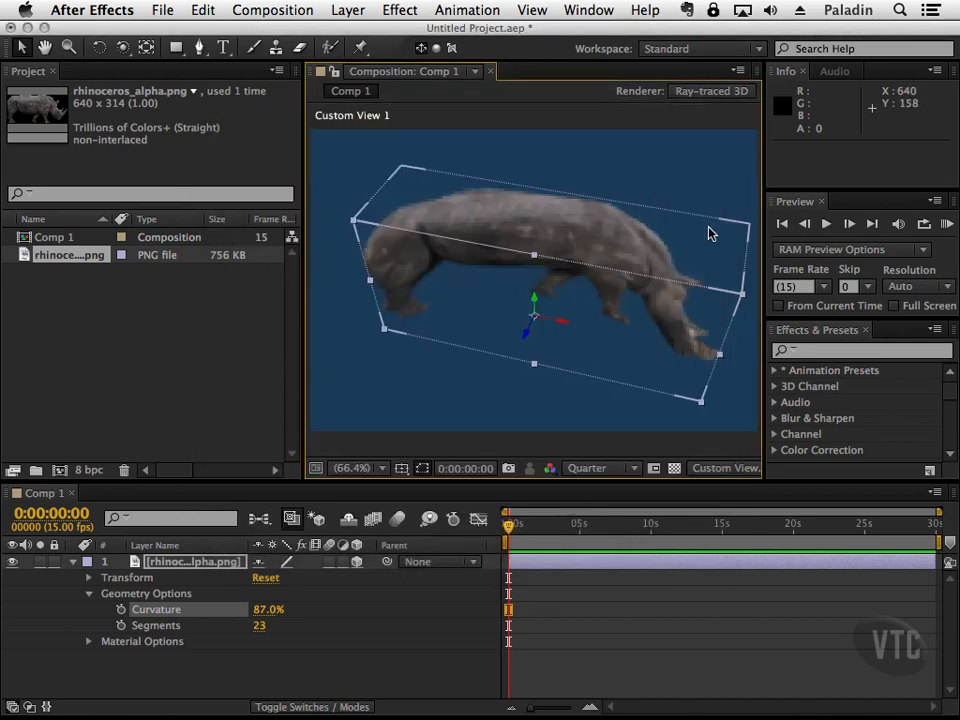